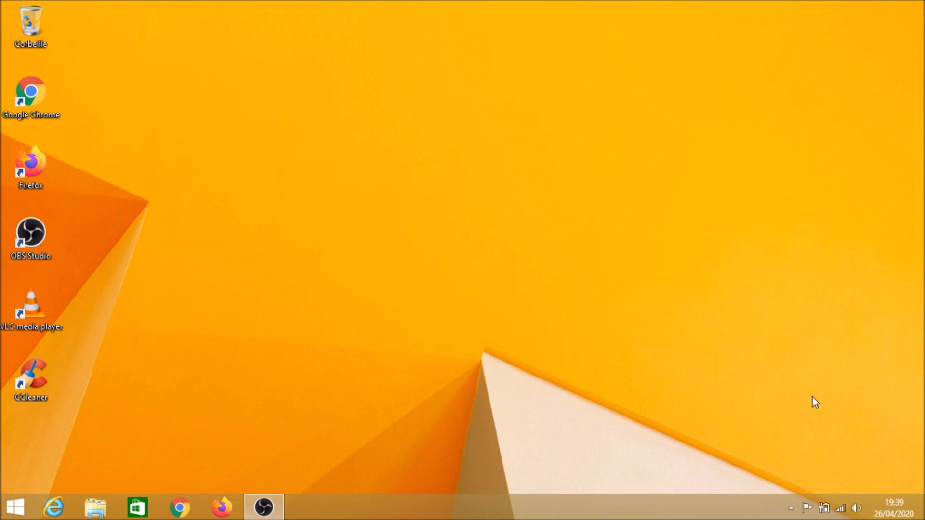
Open Ce PC from Start, view its system properties, then close the Système window
{"action": "left_click", "coordinate": [12, 506]}
{"action": "left_click", "coordinate": [184, 398]}
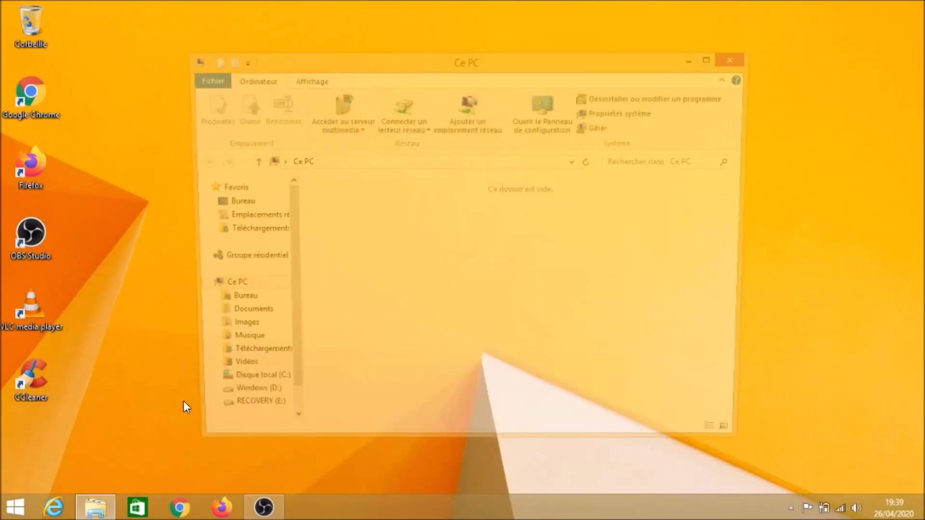
{"action": "right_click", "coordinate": [265, 293]}
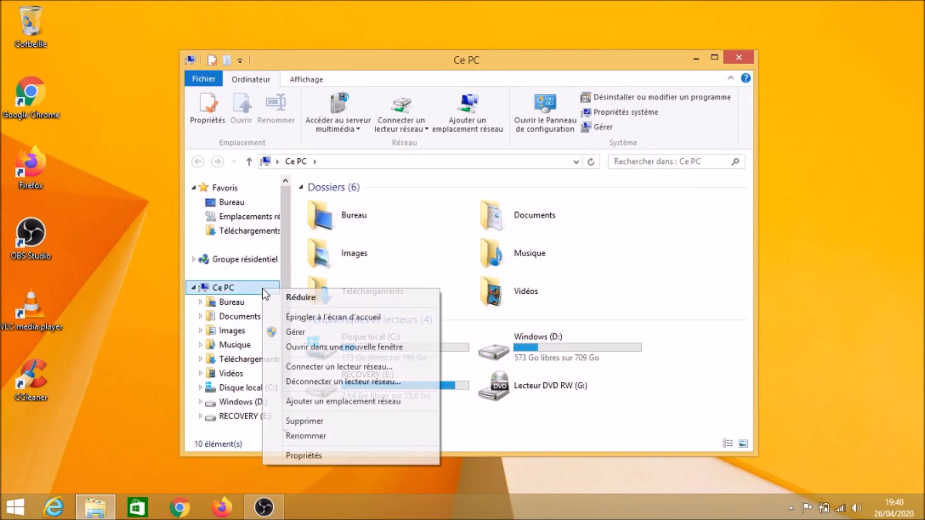
{"action": "left_click", "coordinate": [316, 456]}
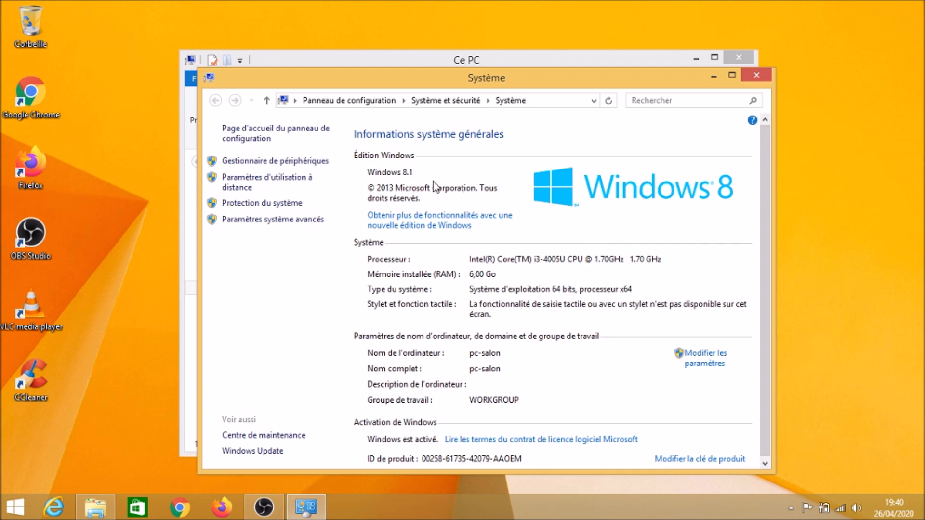
{"action": "left_click", "coordinate": [756, 76]}
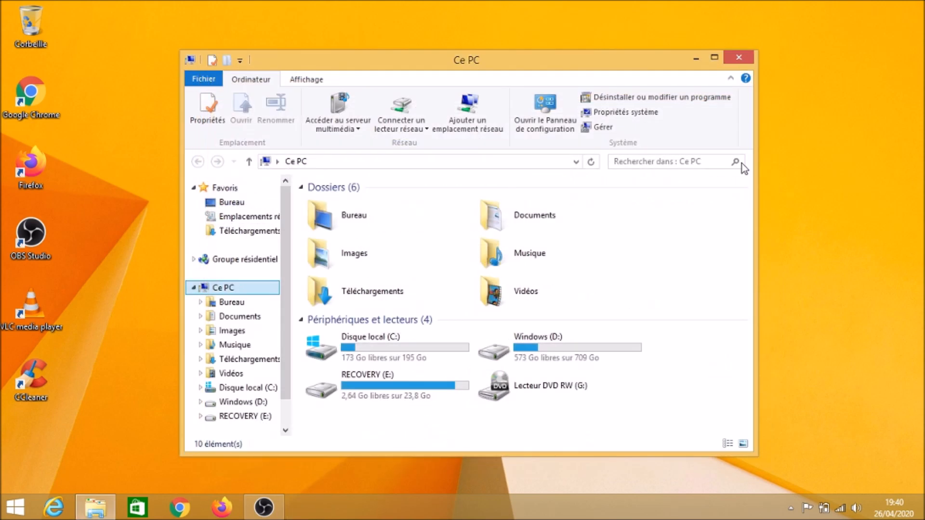
Close Explorer and go to PC Settings Comptes > Autres comptes to begin Ajouter un compte
{"action": "left_click", "coordinate": [740, 57]}
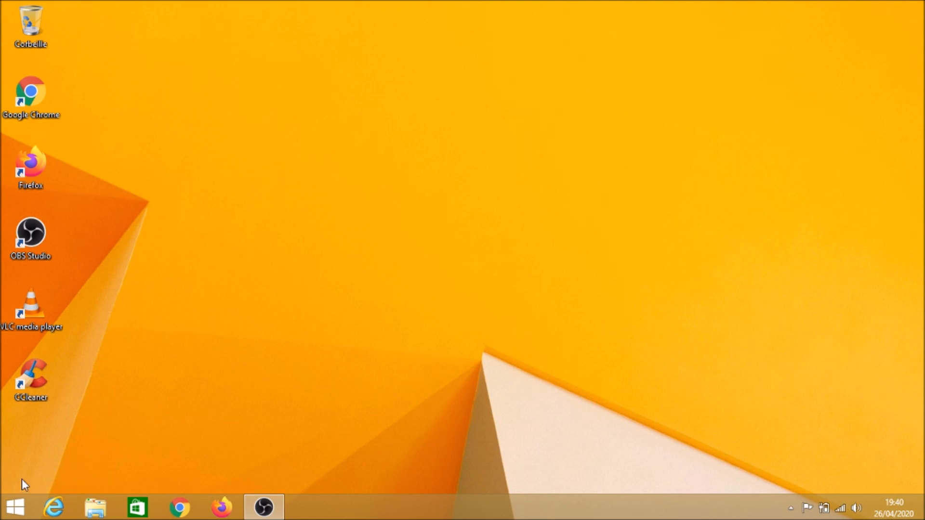
{"action": "left_click", "coordinate": [16, 507]}
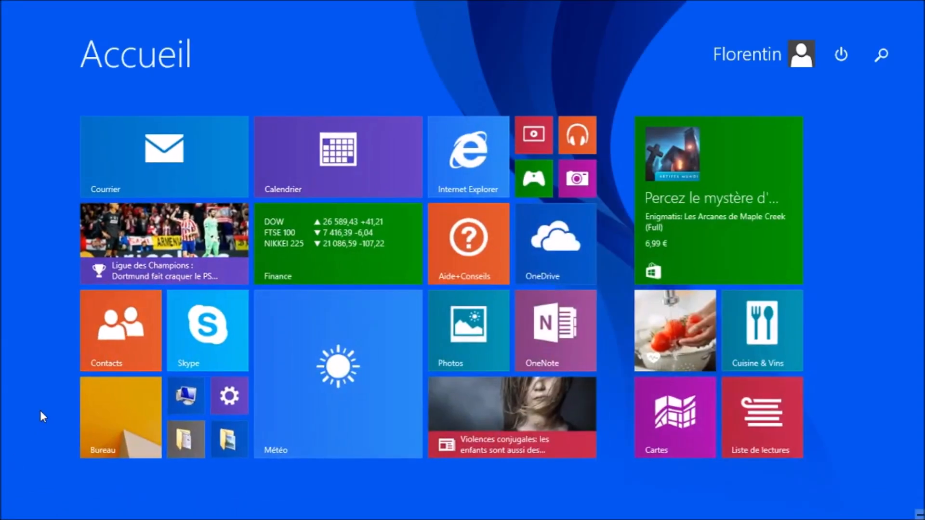
{"action": "left_click", "coordinate": [229, 401]}
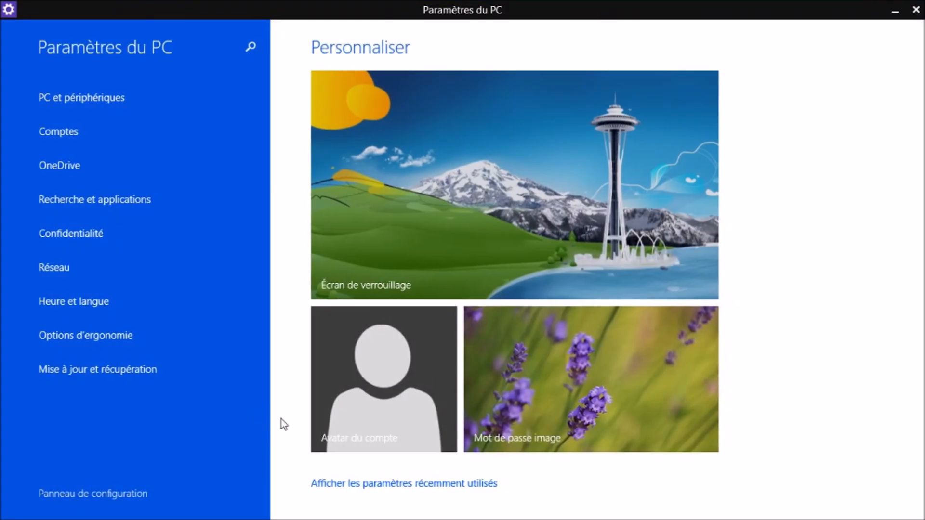
{"action": "left_click", "coordinate": [216, 131]}
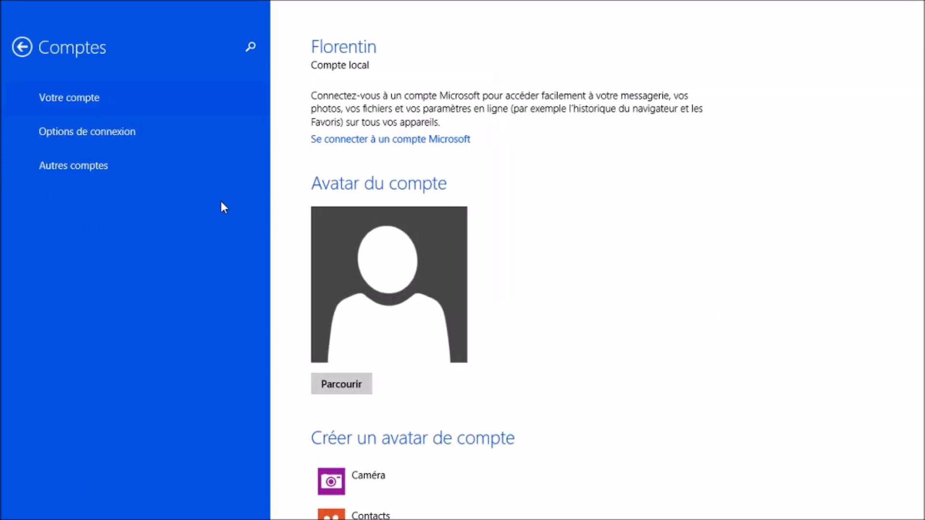
{"action": "left_click", "coordinate": [213, 177]}
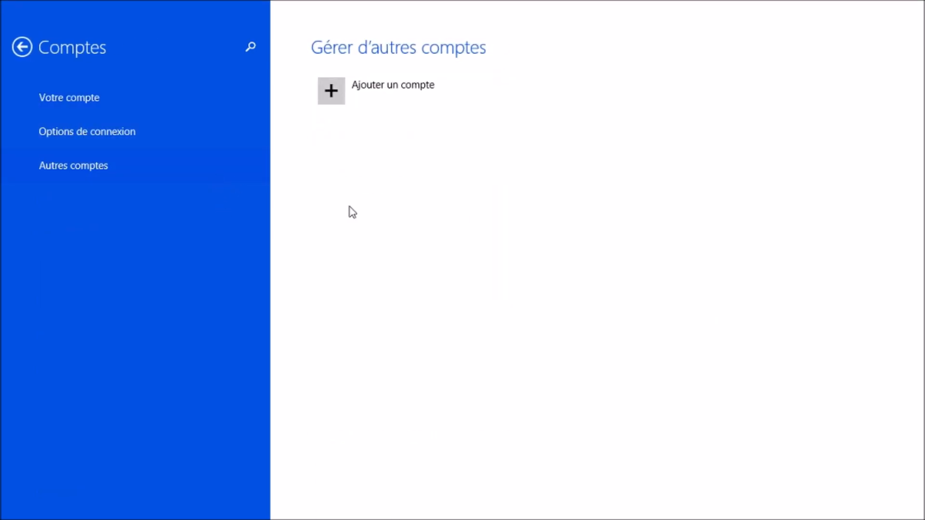
{"action": "left_click", "coordinate": [409, 95]}
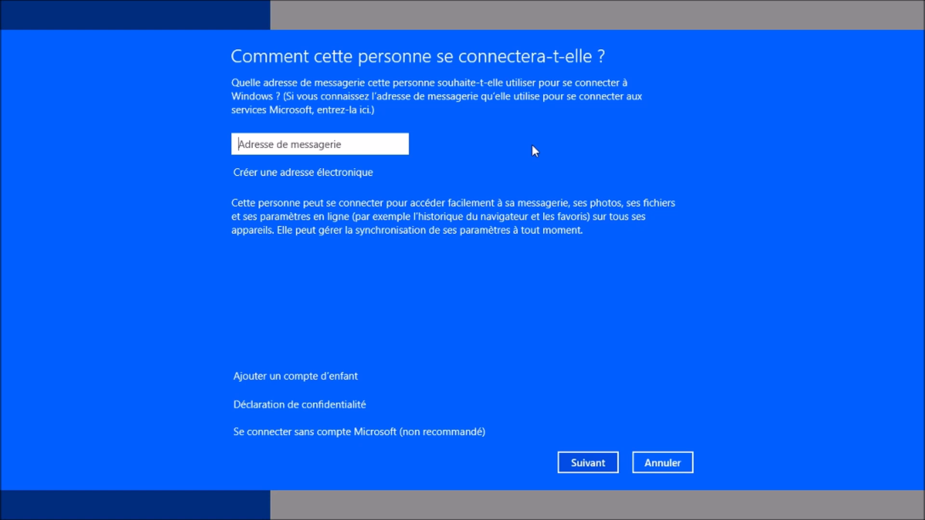
Choose to sign in without a Microsoft account and pick Compte local
{"action": "left_click", "coordinate": [413, 433]}
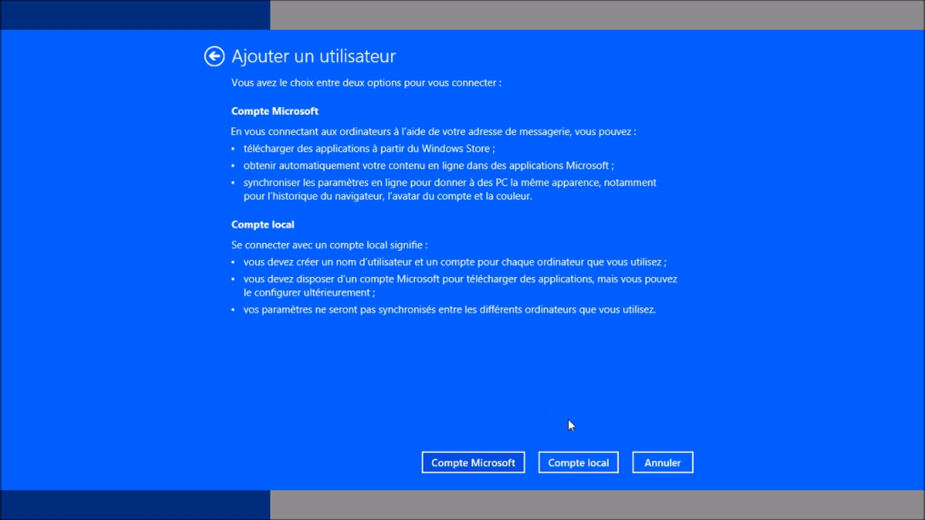
{"action": "left_click", "coordinate": [578, 463]}
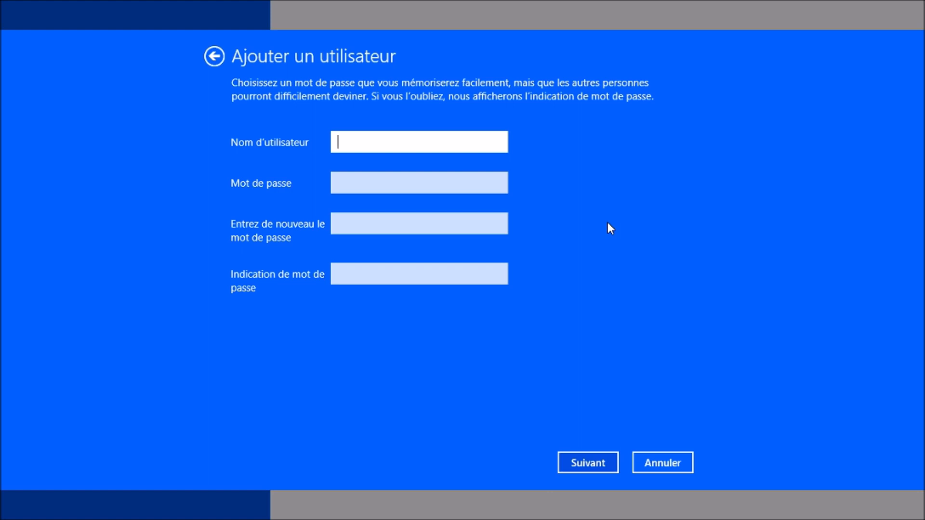
Enter the user name 'Florentin Info' and type the account password twice
{"action": "type", "text": "Florentin Informatiq"}
{"action": "key", "text": "BackSpace"}
{"action": "key", "text": "BackSpace"}
{"action": "key", "text": "BackSpace"}
{"action": "key", "text": "BackSpace"}
{"action": "key", "text": "BackSpace"}
{"action": "key", "text": "BackSpace"}
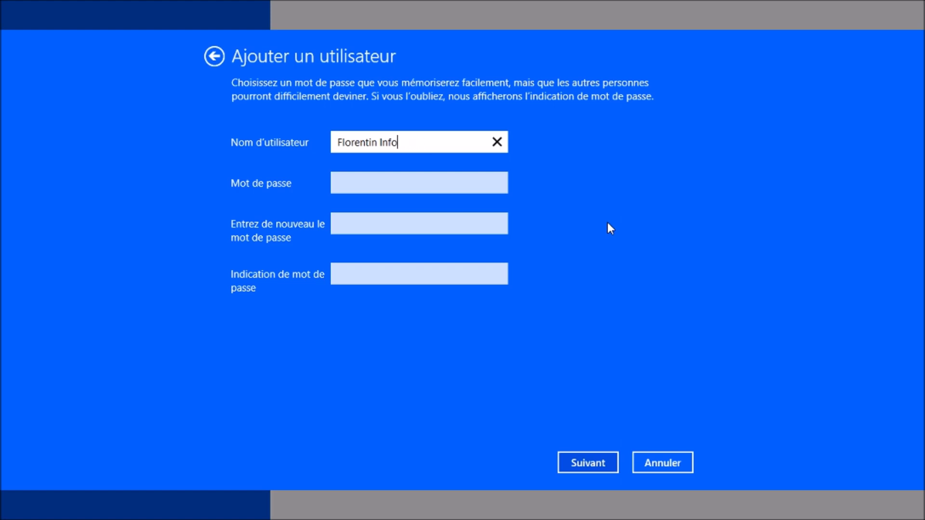
{"action": "left_click", "coordinate": [474, 188]}
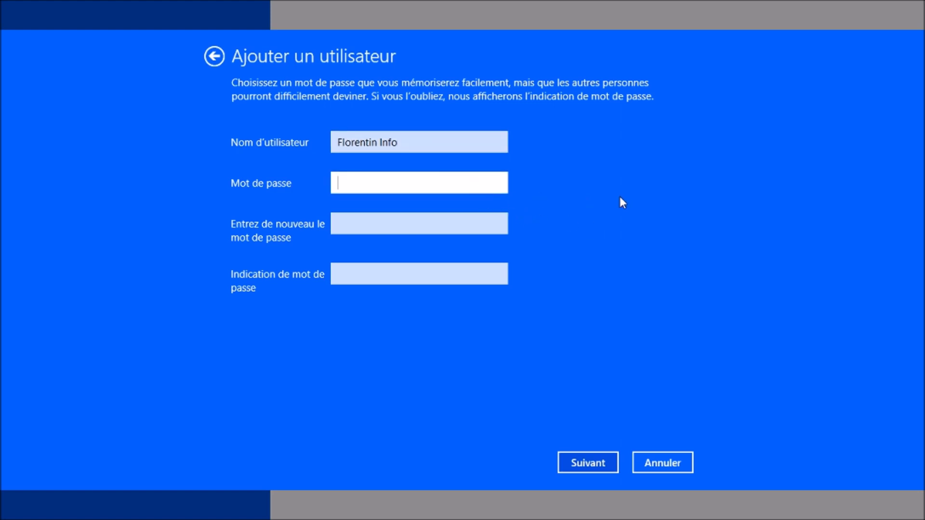
{"action": "type", "text": "1234567890"}
{"action": "left_click", "coordinate": [464, 225]}
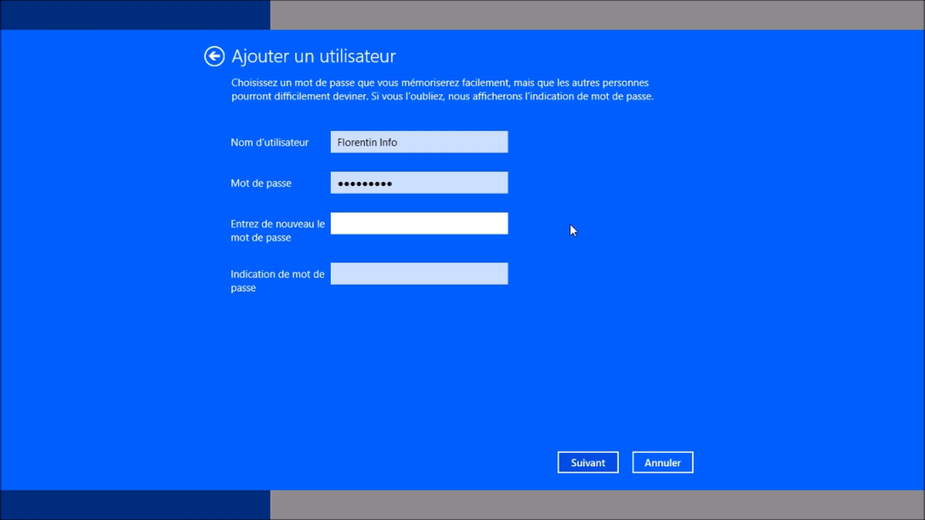
{"action": "type", "text": "1234567890"}
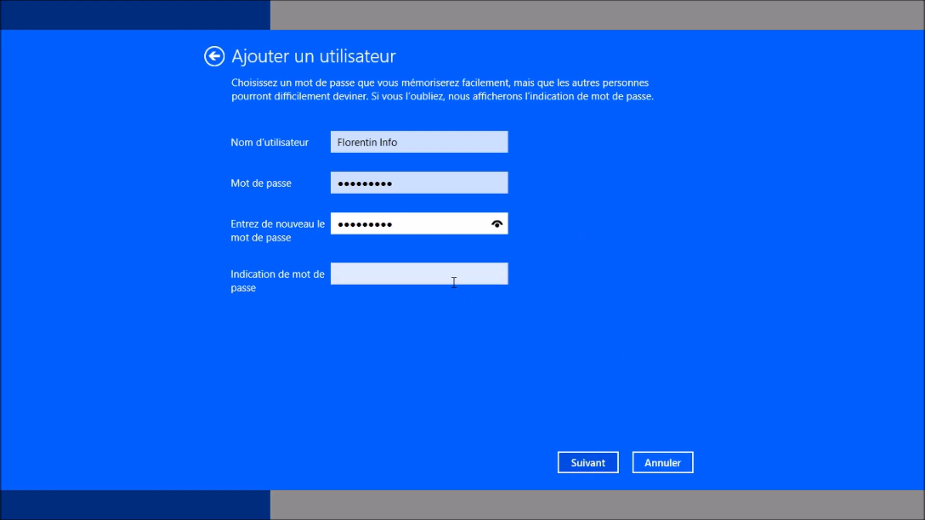
Add the password hint 'mot de passe' and submit the new local account
{"action": "left_click", "coordinate": [446, 276]}
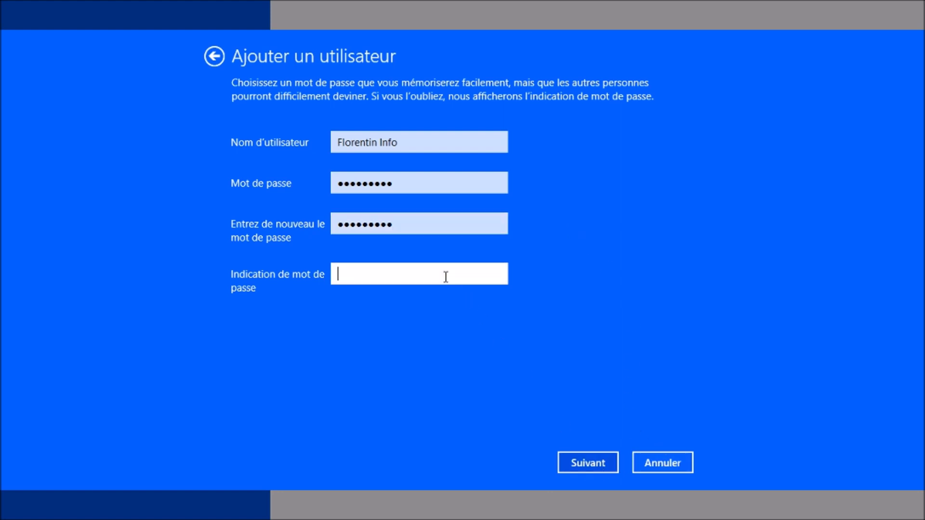
{"action": "left_click", "coordinate": [594, 461]}
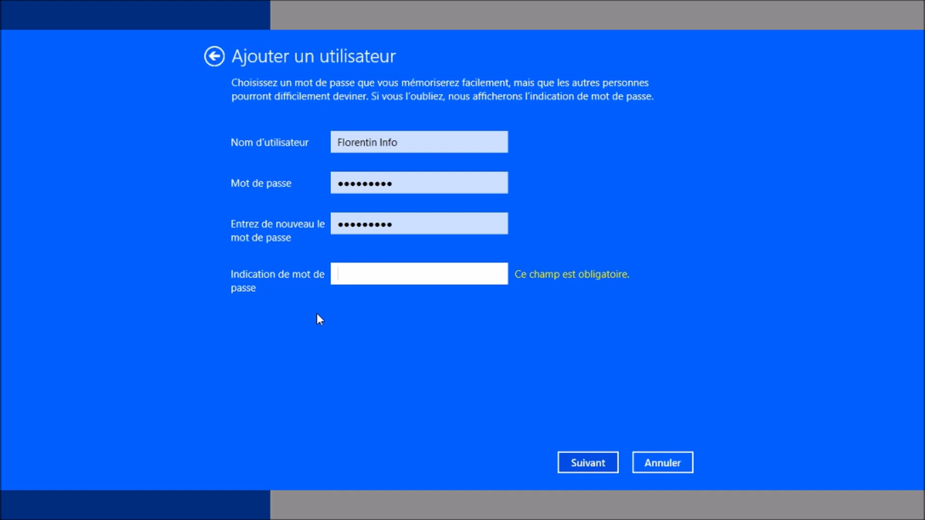
{"action": "type", "text": "mot de passe"}
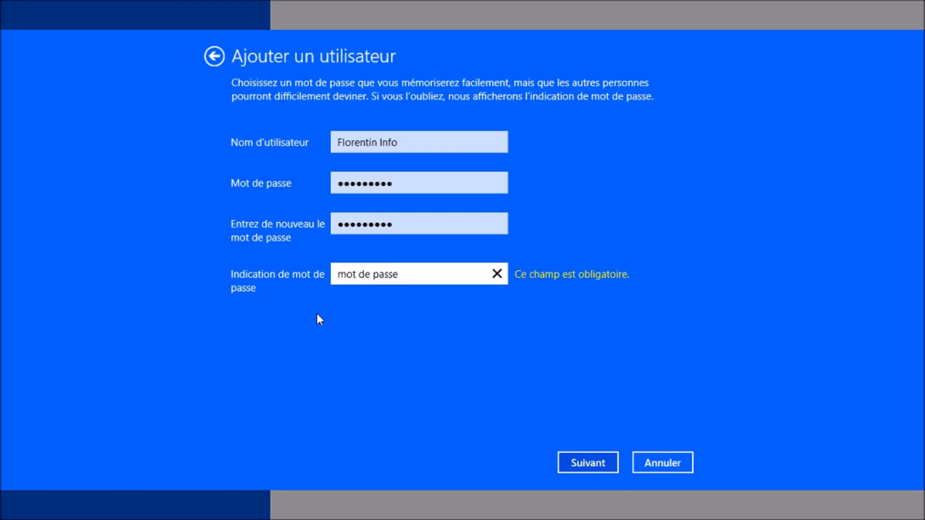
{"action": "left_click", "coordinate": [596, 463]}
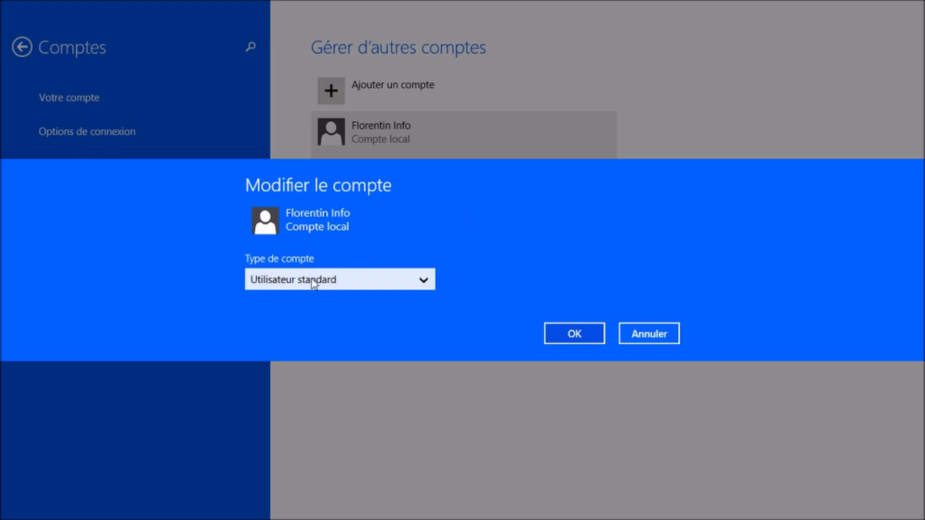
Change the new account's type from Utilisateur standard to Administrateur and confirm
{"action": "left_click", "coordinate": [400, 284]}
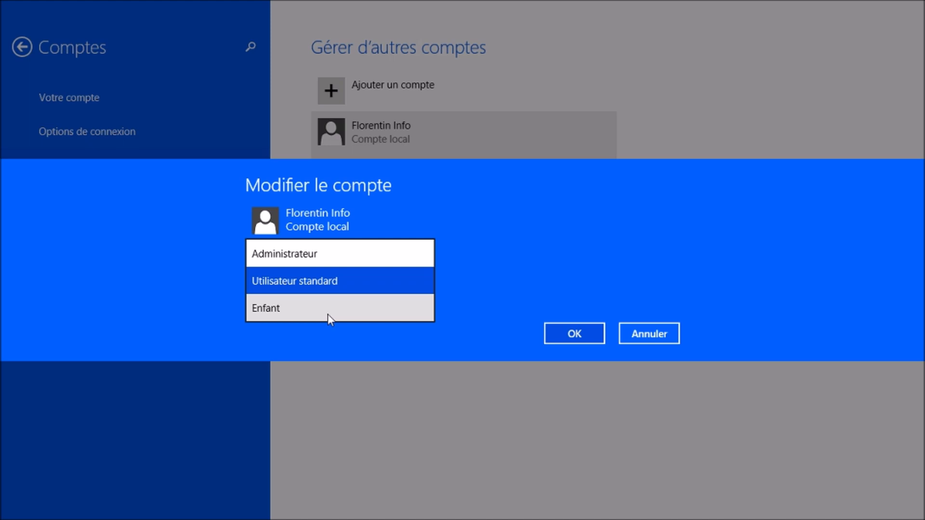
{"action": "left_click", "coordinate": [337, 259]}
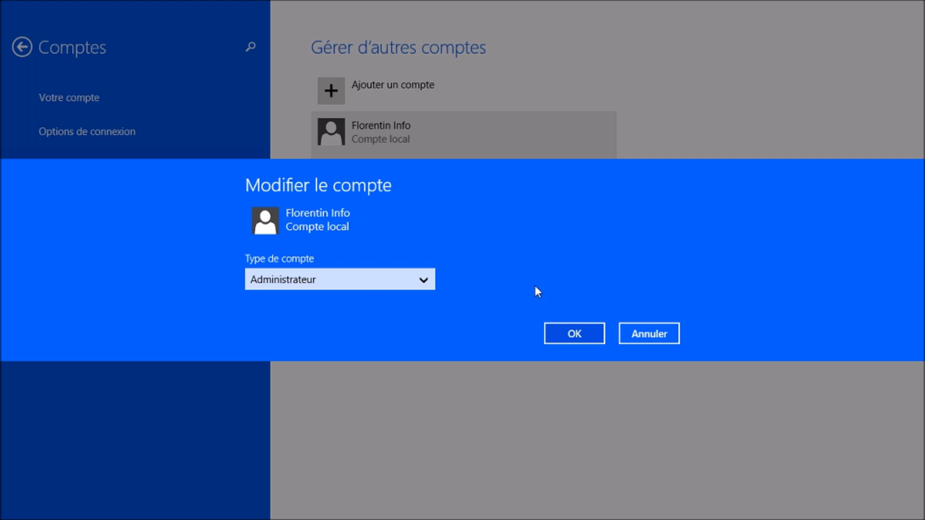
{"action": "left_click", "coordinate": [577, 332]}
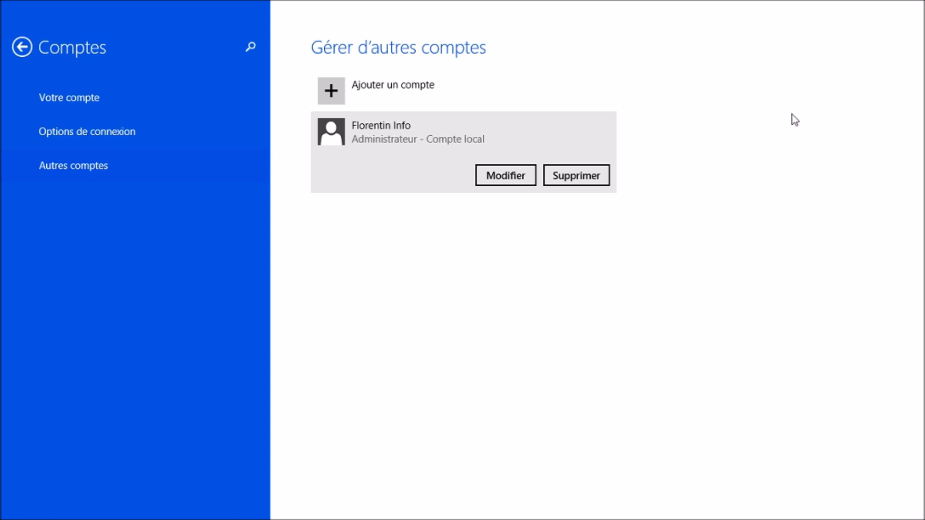
{"action": "mouse_move", "coordinate": [772, 4]}
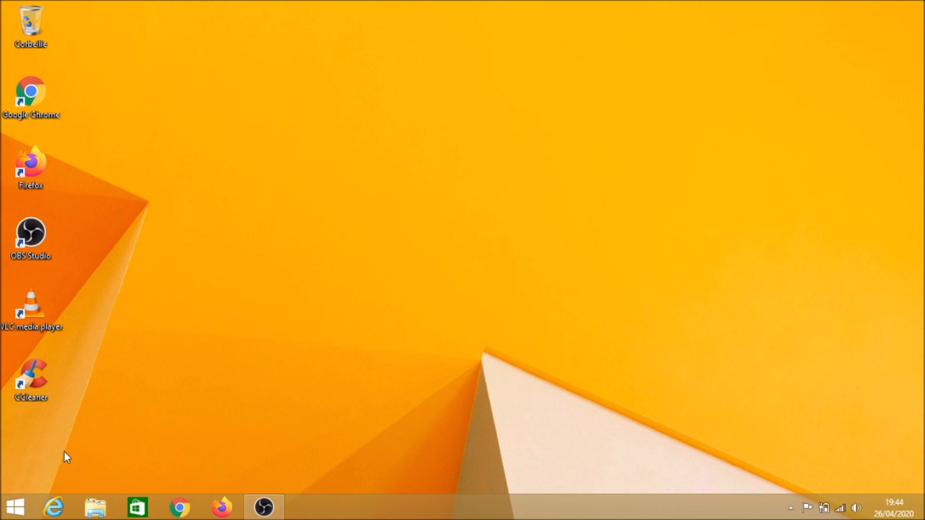
Check that Florentin Info appears in the Start screen's account list, then return to Bureau
{"action": "left_click", "coordinate": [14, 506]}
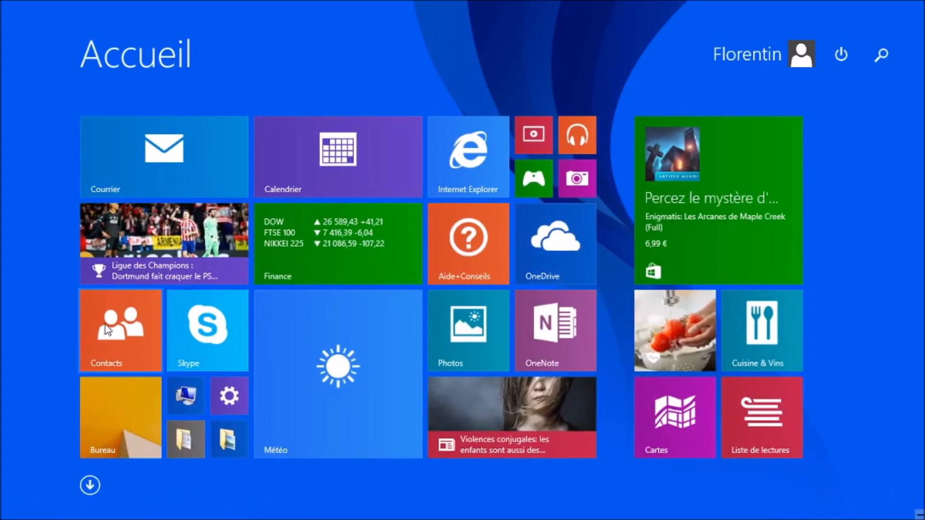
{"action": "left_click", "coordinate": [748, 50]}
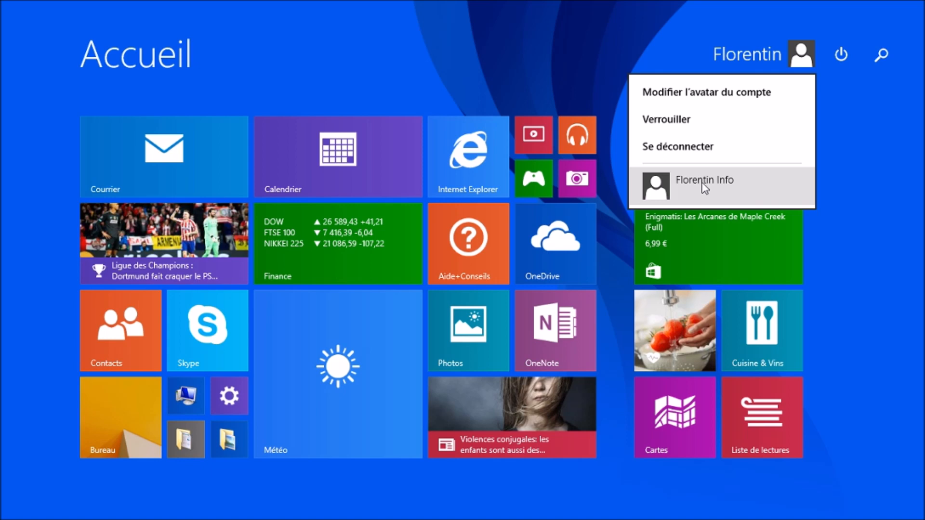
{"action": "left_click", "coordinate": [605, 174]}
{"action": "left_click", "coordinate": [108, 414]}
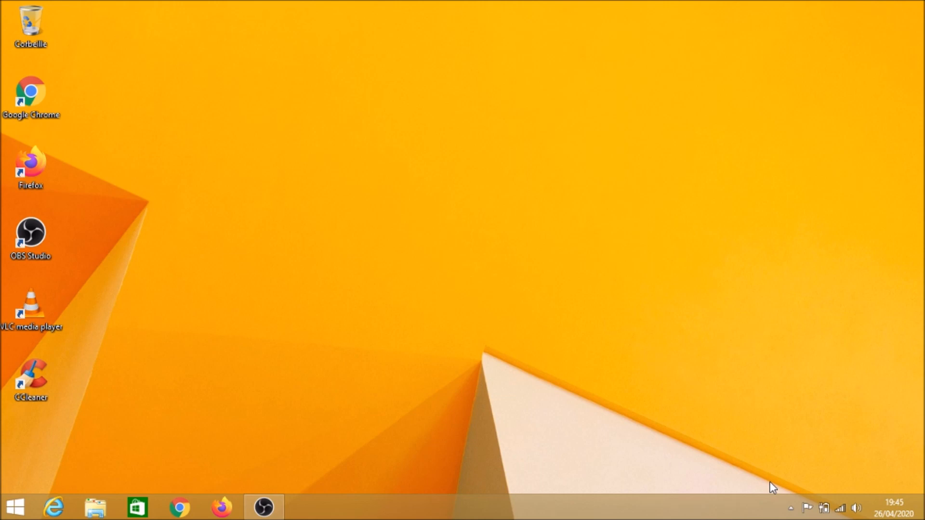
Quit OBS from its system tray icon
{"action": "left_click", "coordinate": [790, 508]}
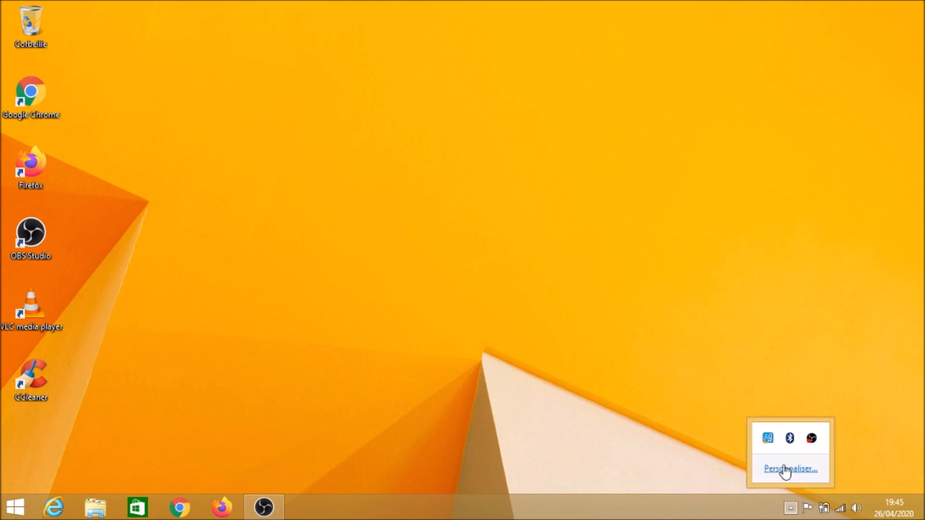
{"action": "right_click", "coordinate": [812, 441]}
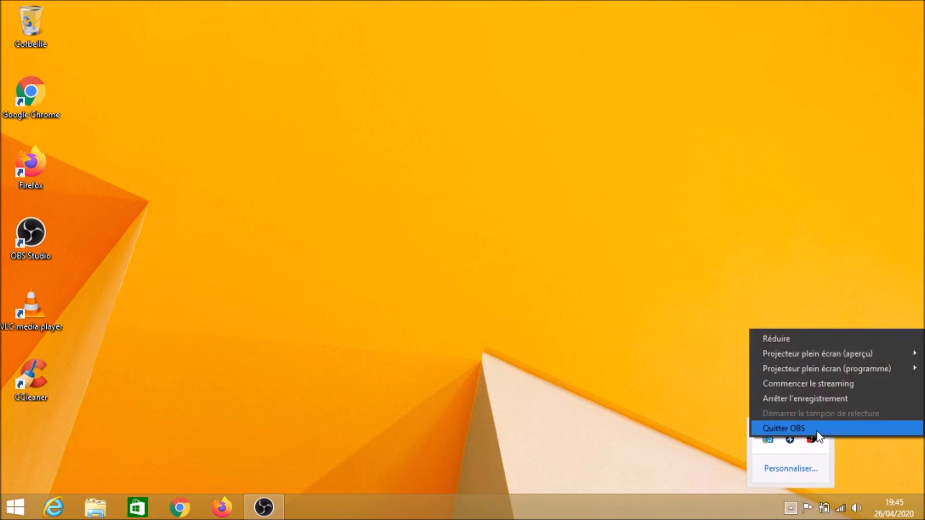
{"action": "left_click", "coordinate": [783, 428]}
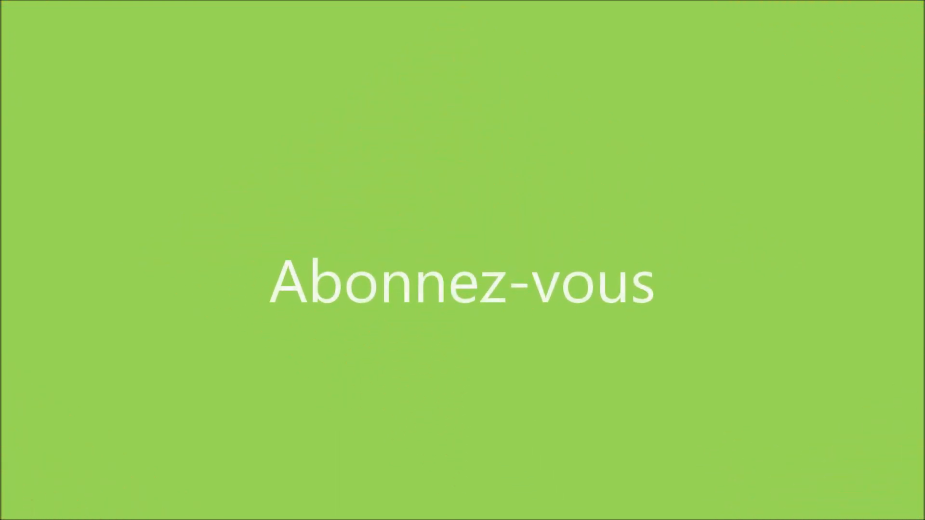